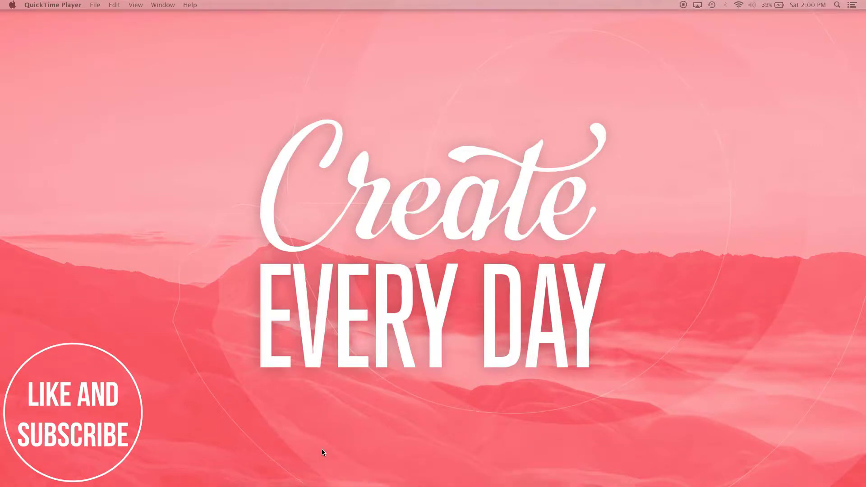
Step: Bring up a Finder window on the Desktop and move it to the screen centre
{"action": "mouse_move", "coordinate": [240, 476]}
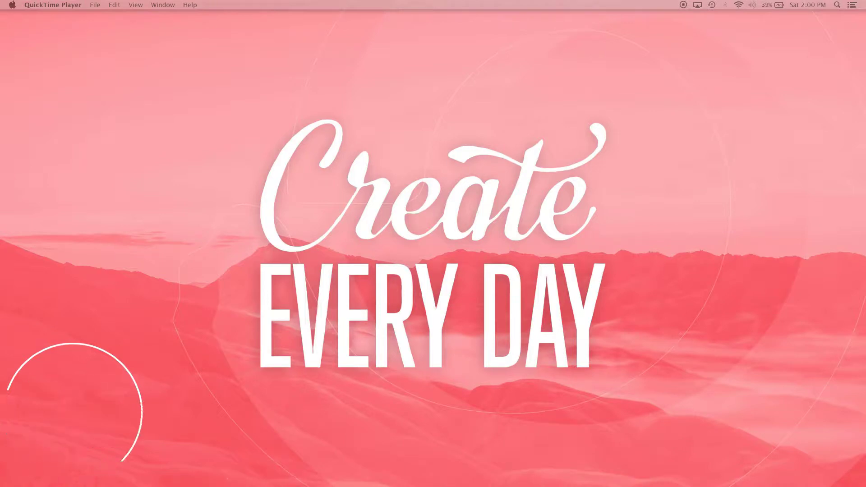
{"action": "left_click_drag", "start_coordinate": [764, 133], "coordinate": [326, 169]}
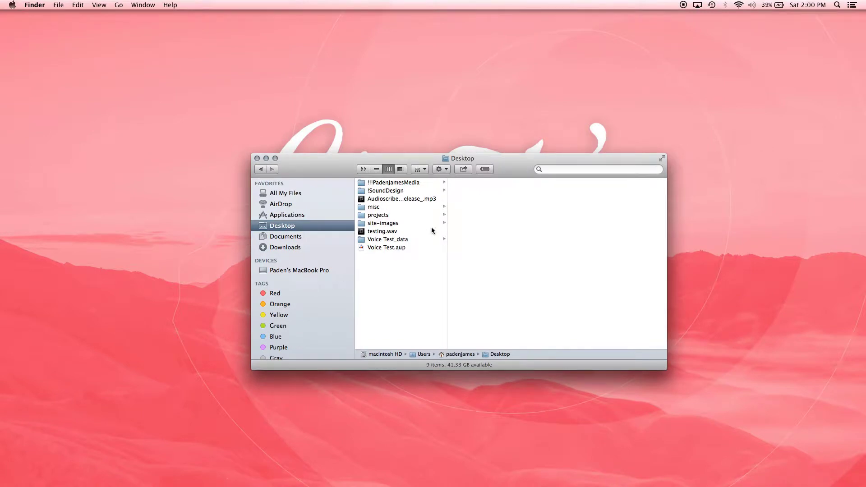
Step: Open the Voice Test.aup project from the Desktop in Audacity
{"action": "left_click", "coordinate": [408, 248]}
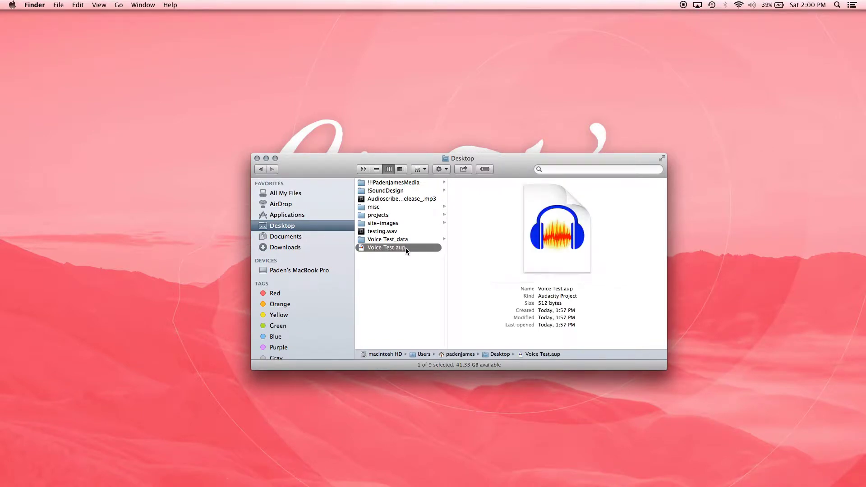
{"action": "double_click", "coordinate": [405, 249]}
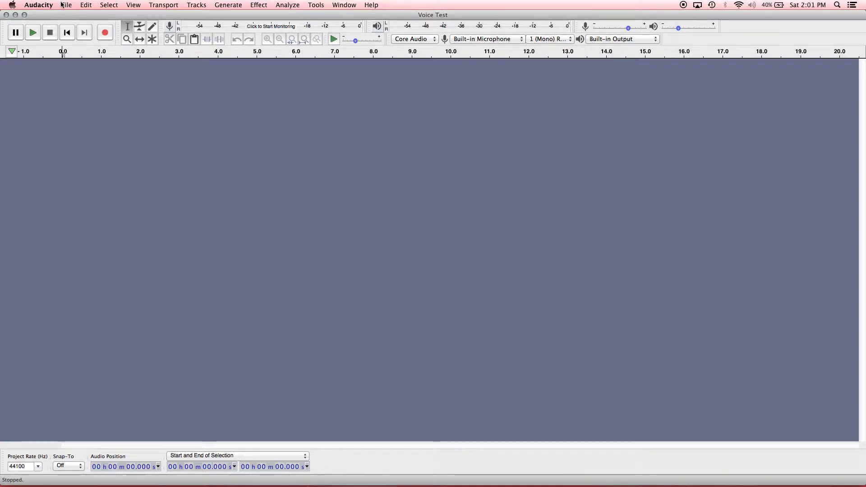
Step: Import testing.wav from the Desktop through File > Import > Audio
{"action": "left_click", "coordinate": [65, 5]}
{"action": "mouse_move", "coordinate": [104, 80]}
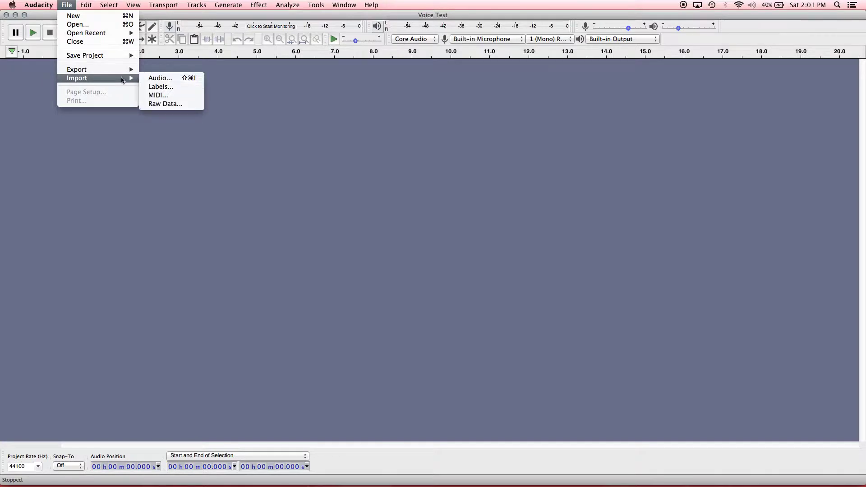
{"action": "left_click", "coordinate": [188, 80]}
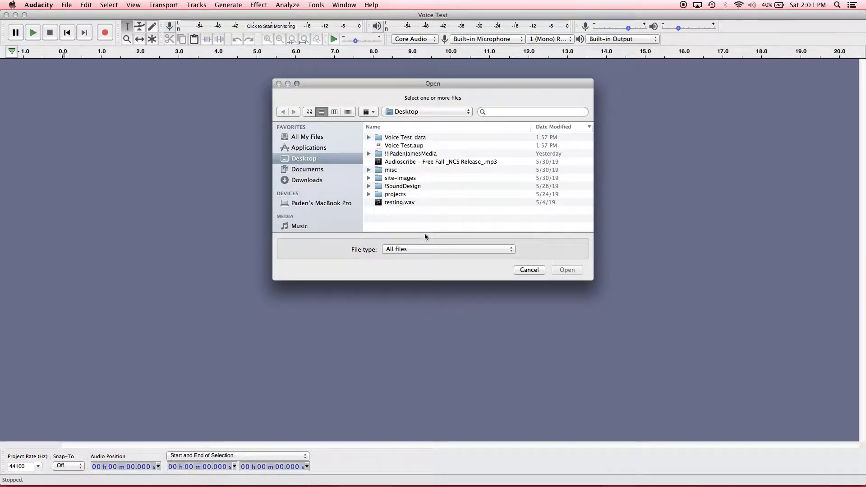
{"action": "left_click", "coordinate": [423, 203]}
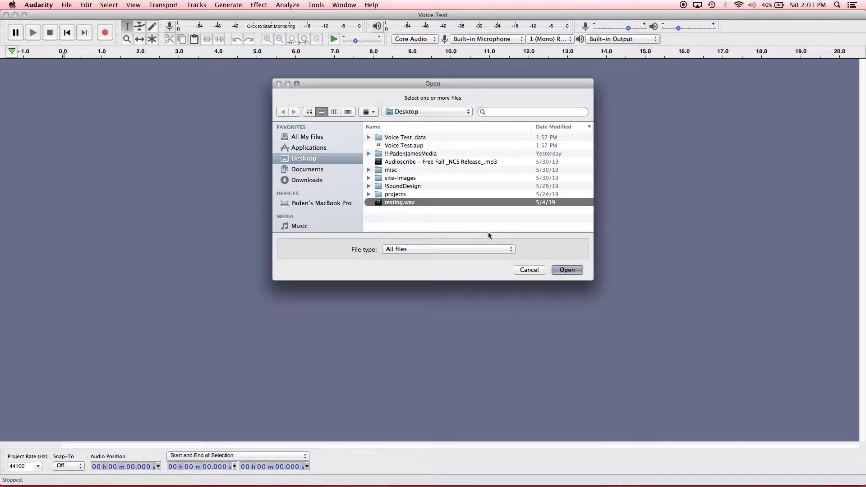
{"action": "left_click", "coordinate": [573, 271]}
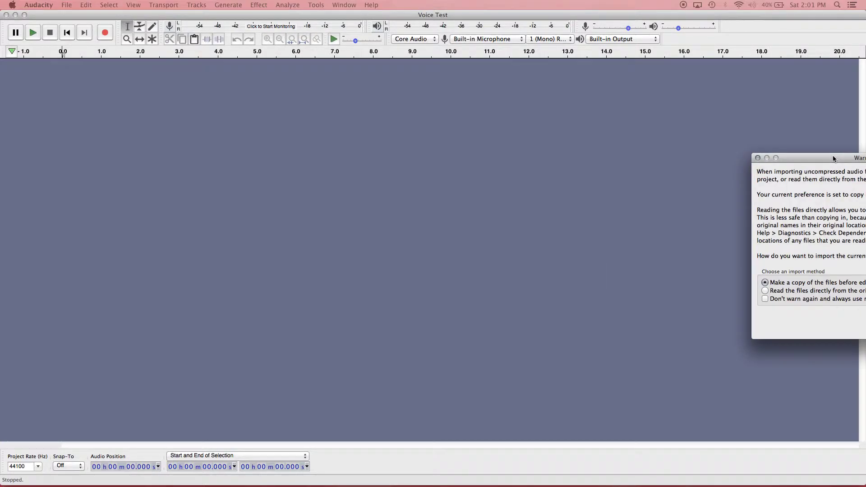
Step: Accept the import warning with 'Make a copy of the files before editing', leaving 'Don't warn again' unchecked
{"action": "left_click_drag", "start_coordinate": [834, 159], "coordinate": [515, 138]}
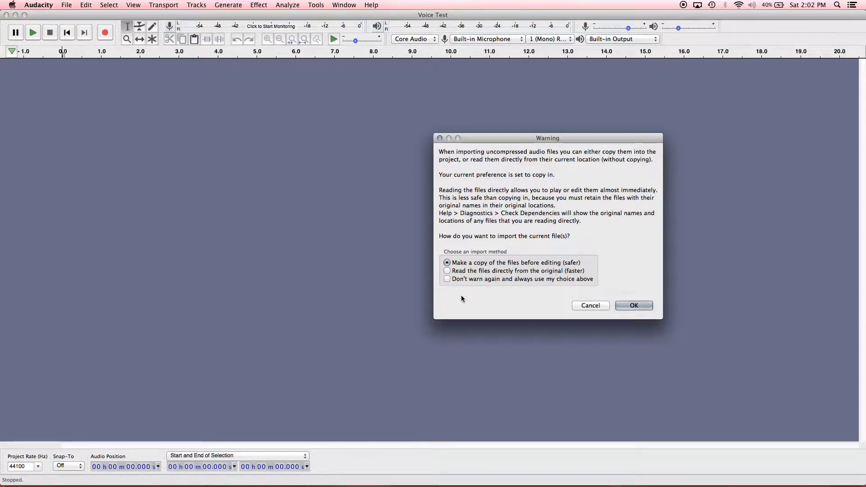
{"action": "left_click", "coordinate": [447, 279]}
{"action": "left_click", "coordinate": [448, 279]}
{"action": "left_click_drag", "start_coordinate": [512, 136], "coordinate": [462, 145]}
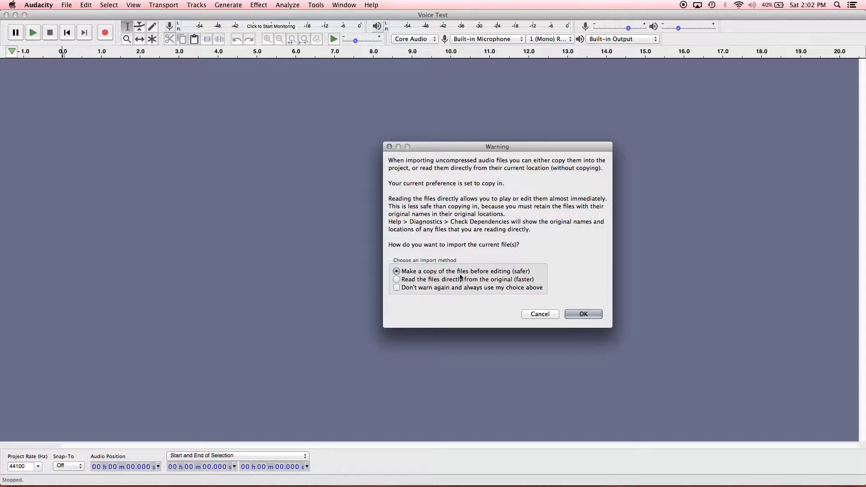
{"action": "left_click", "coordinate": [581, 315]}
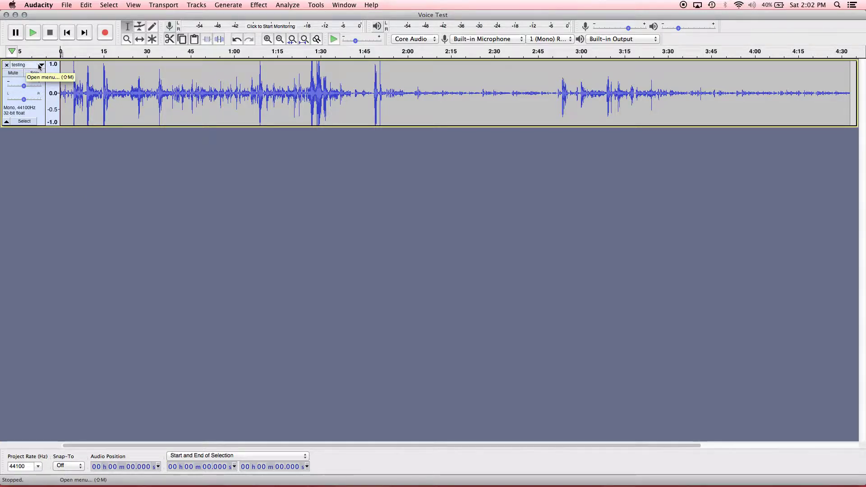
Step: Raise the testing track's gain to +4.0 dB and browse its Format and Rate menus
{"action": "left_click_drag", "start_coordinate": [25, 86], "coordinate": [25, 104]}
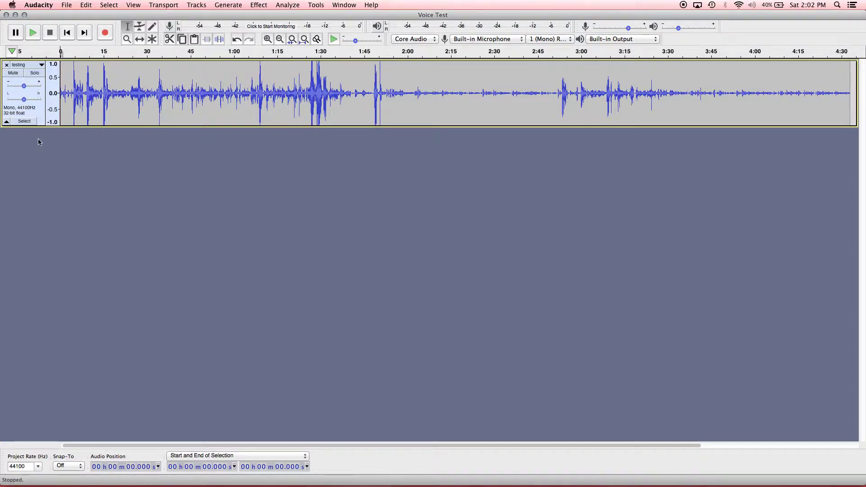
{"action": "left_click", "coordinate": [42, 66]}
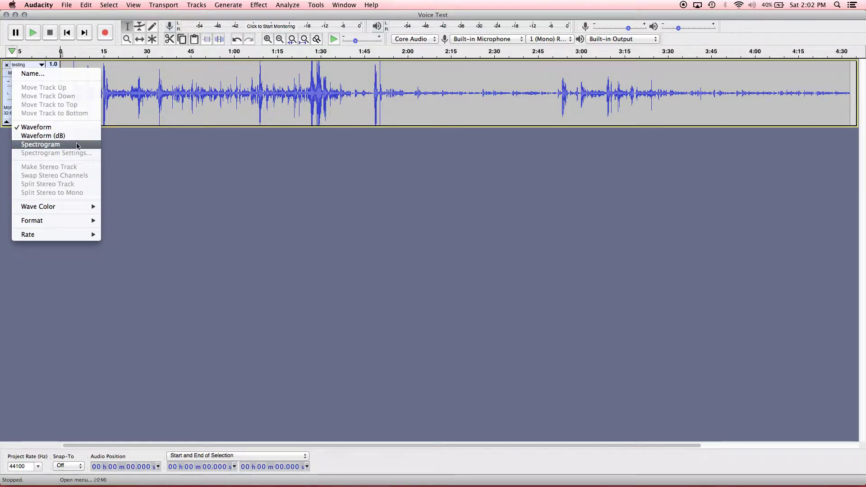
{"action": "mouse_move", "coordinate": [72, 222]}
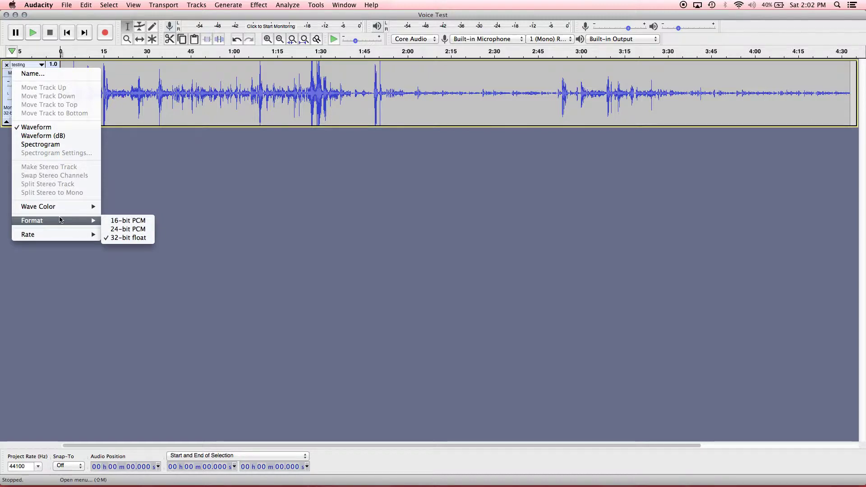
{"action": "mouse_move", "coordinate": [52, 235]}
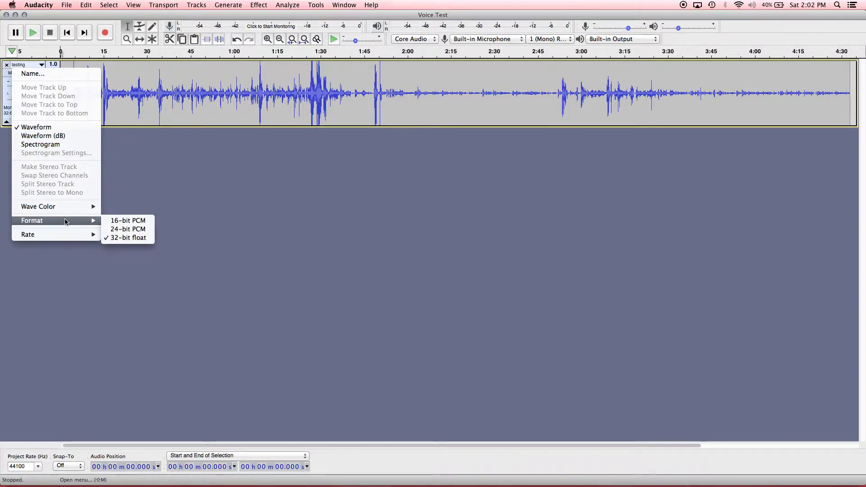
Step: Rename the track to 'voice test', then undo the name change so it reads testing
{"action": "left_click", "coordinate": [45, 74]}
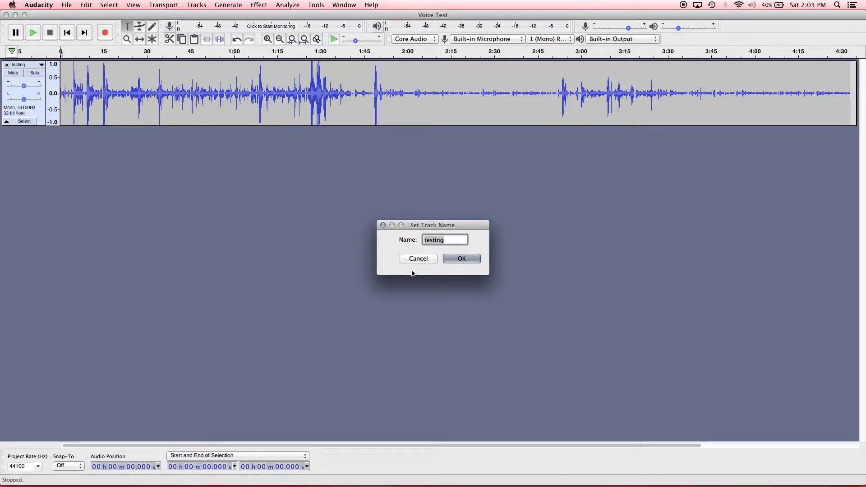
{"action": "type", "text": "voice test"}
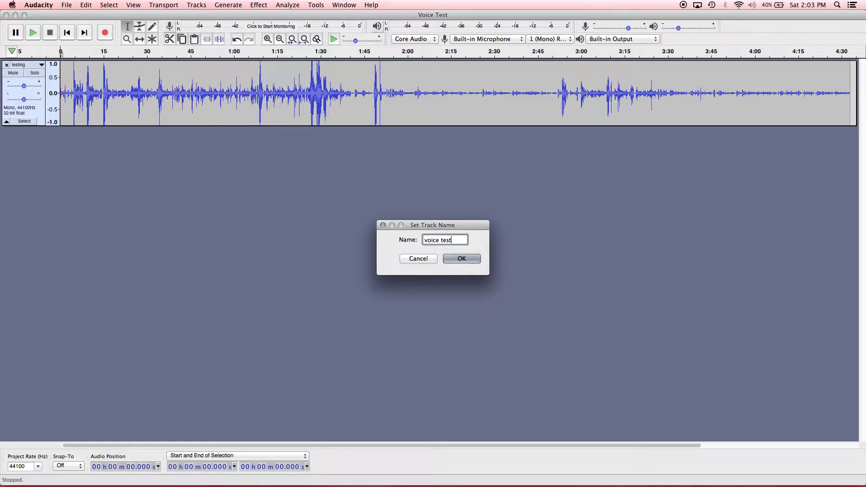
{"action": "left_click", "coordinate": [470, 260]}
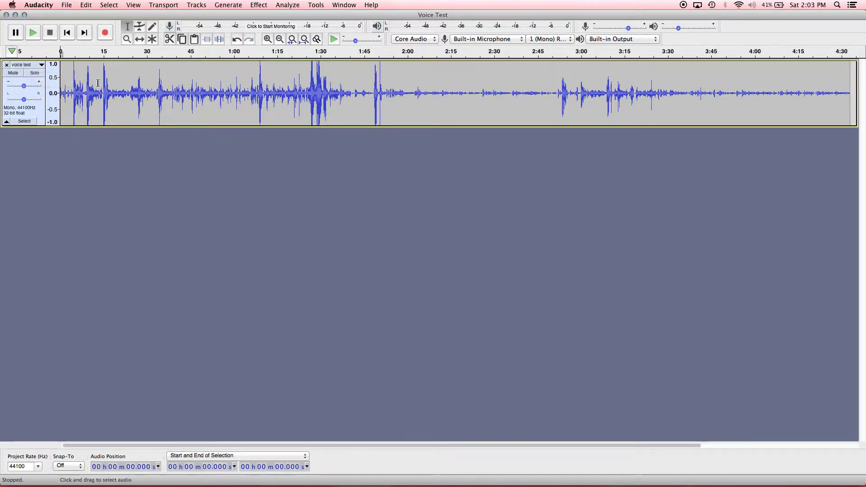
{"action": "left_click", "coordinate": [89, 6]}
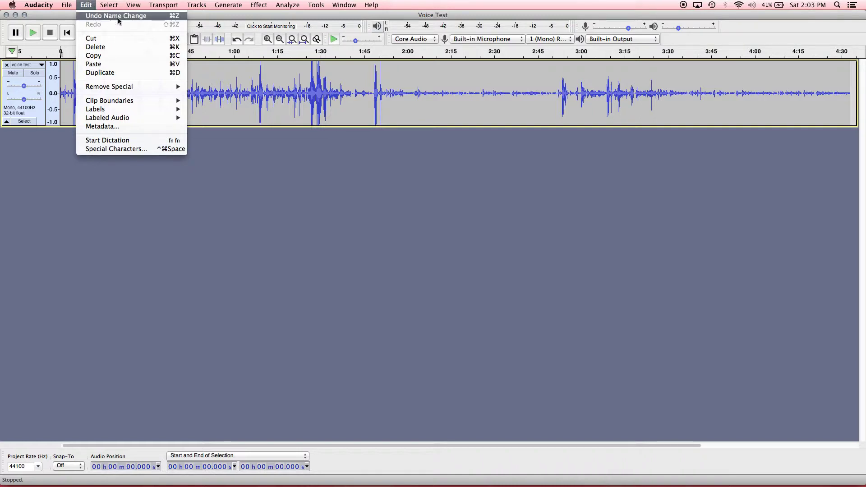
{"action": "left_click", "coordinate": [172, 18]}
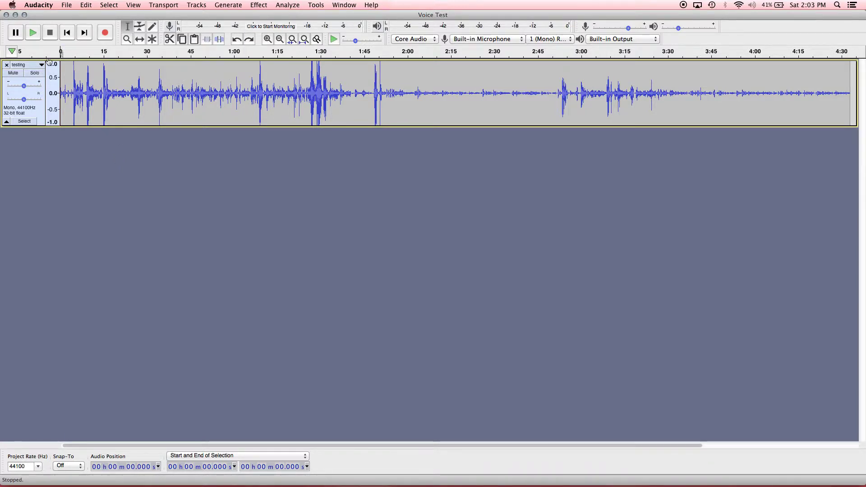
Step: Import 'Audioscribe – Free Fall _NCS Release_.mp3' from the Desktop as a new track
{"action": "left_click", "coordinate": [67, 6]}
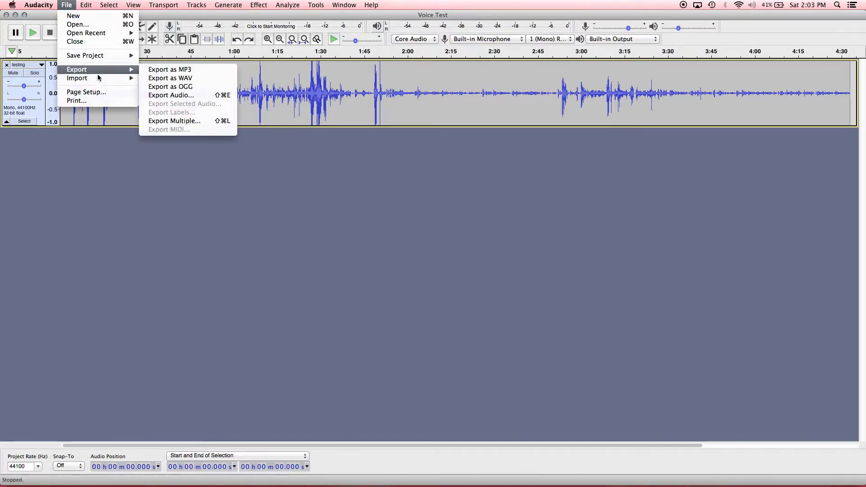
{"action": "mouse_move", "coordinate": [103, 79]}
{"action": "left_click", "coordinate": [197, 79]}
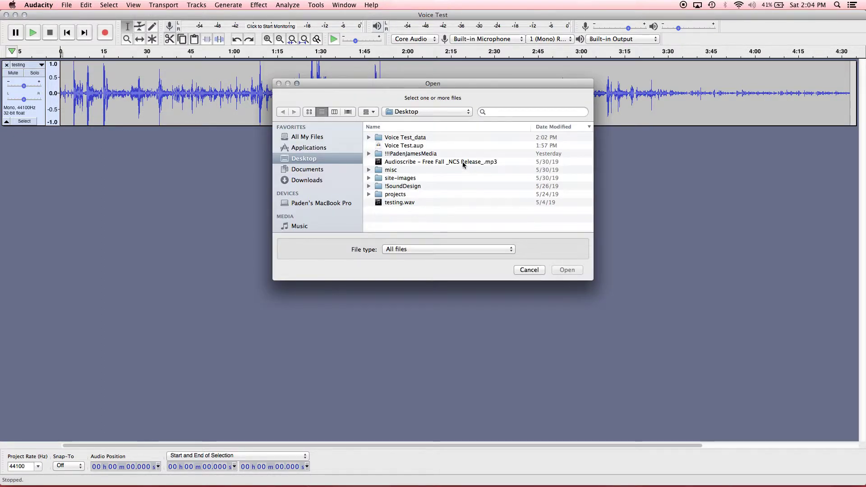
{"action": "left_click", "coordinate": [462, 161]}
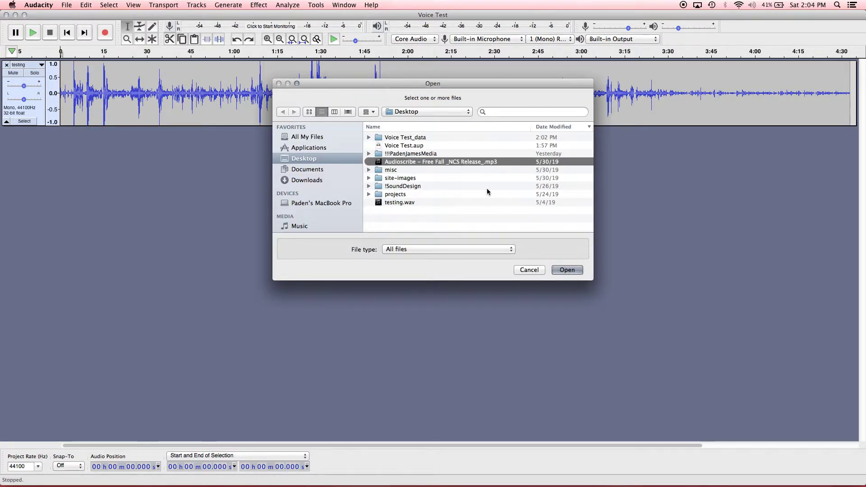
{"action": "left_click", "coordinate": [566, 270]}
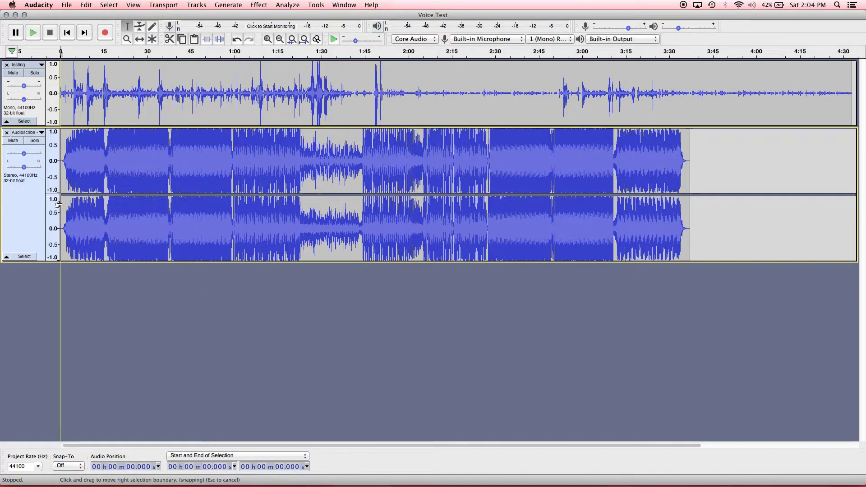
Step: Select the Audioscribe track and raise its gain to about +4 dB
{"action": "left_click", "coordinate": [36, 133]}
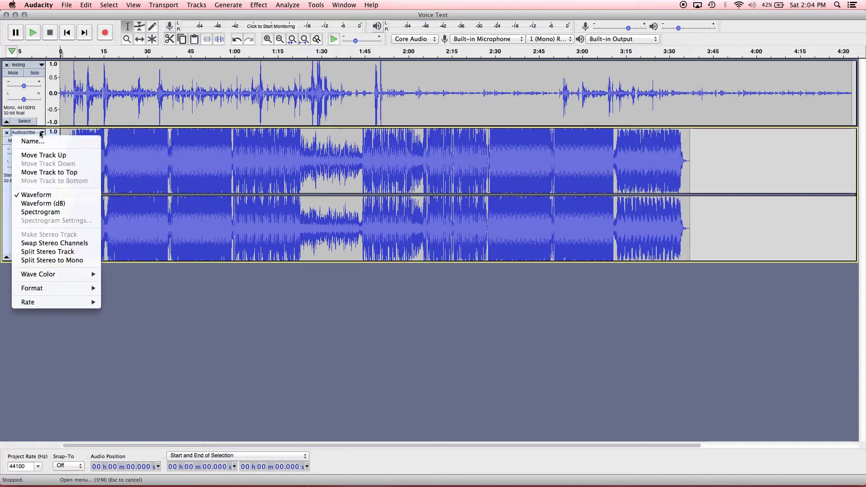
{"action": "left_click", "coordinate": [20, 141]}
{"action": "left_click", "coordinate": [460, 259]}
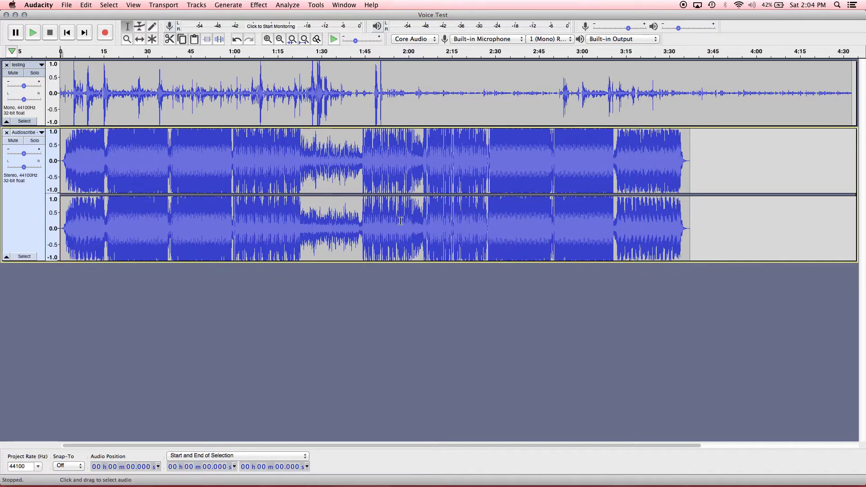
{"action": "left_click_drag", "start_coordinate": [24, 154], "coordinate": [25, 156]}
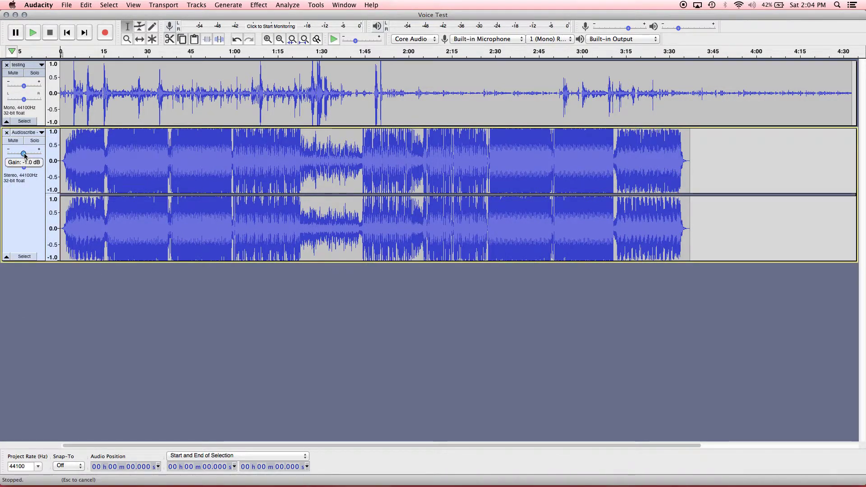
{"action": "left_click", "coordinate": [42, 133]}
{"action": "mouse_move", "coordinate": [82, 292]}
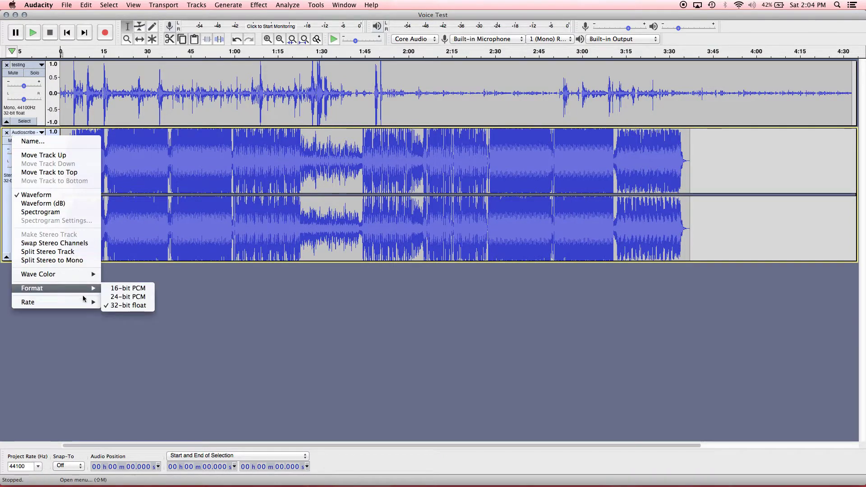
{"action": "left_click", "coordinate": [515, 224]}
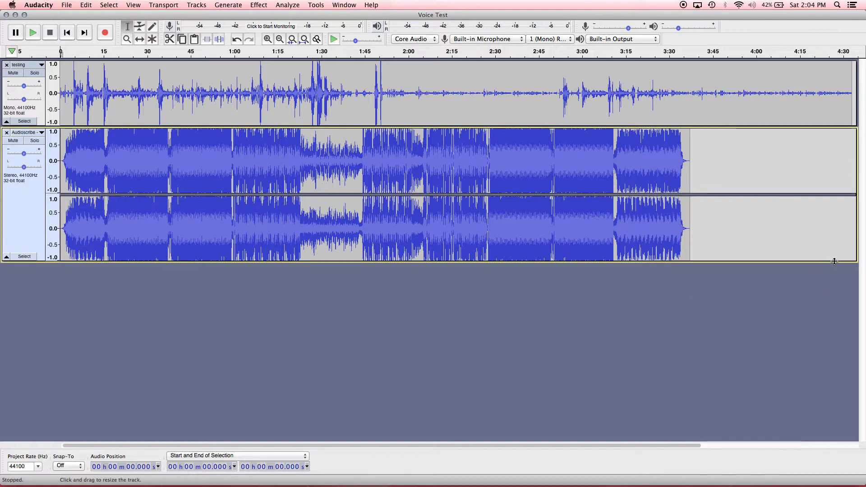
{"action": "left_click", "coordinate": [80, 79]}
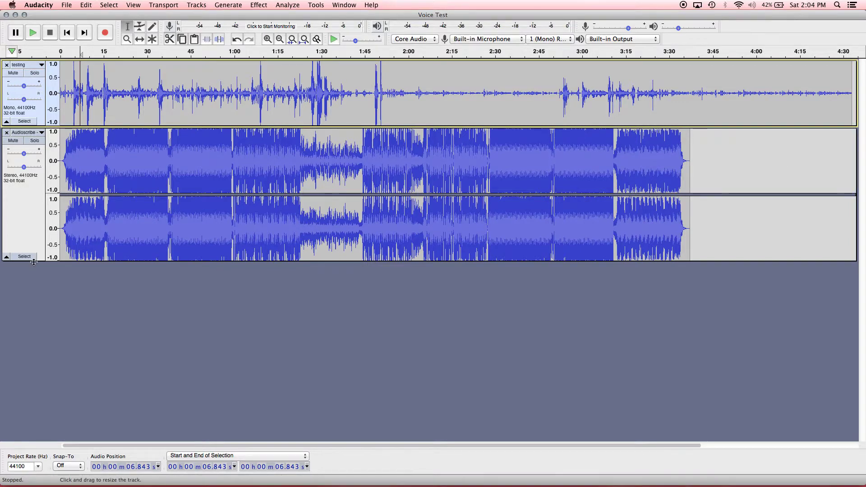
Step: Make the testing track taller and shrink the Audioscribe track's height
{"action": "mouse_move", "coordinate": [41, 251]}
{"action": "left_mouse_down"}
{"action": "mouse_move", "coordinate": [40, 214]}
{"action": "mouse_move", "coordinate": [36, 279]}
{"action": "mouse_move", "coordinate": [43, 206]}
{"action": "mouse_move", "coordinate": [40, 249]}
{"action": "left_mouse_up"}
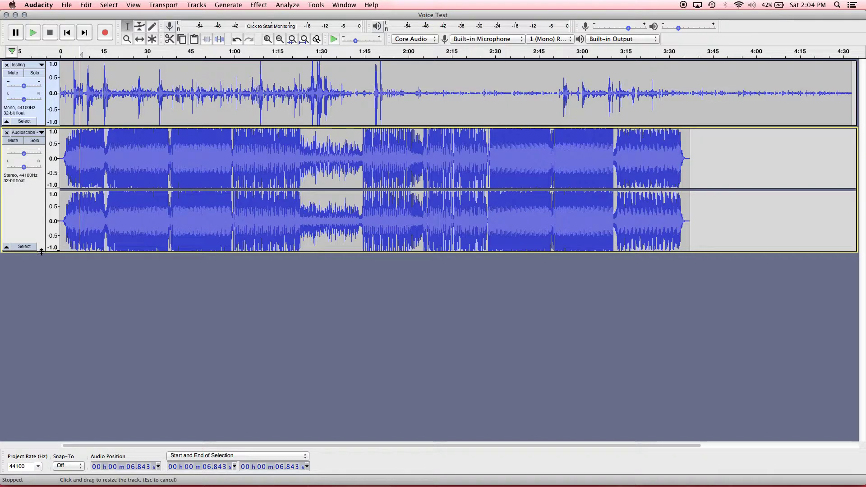
{"action": "left_click_drag", "start_coordinate": [41, 250], "coordinate": [42, 247]}
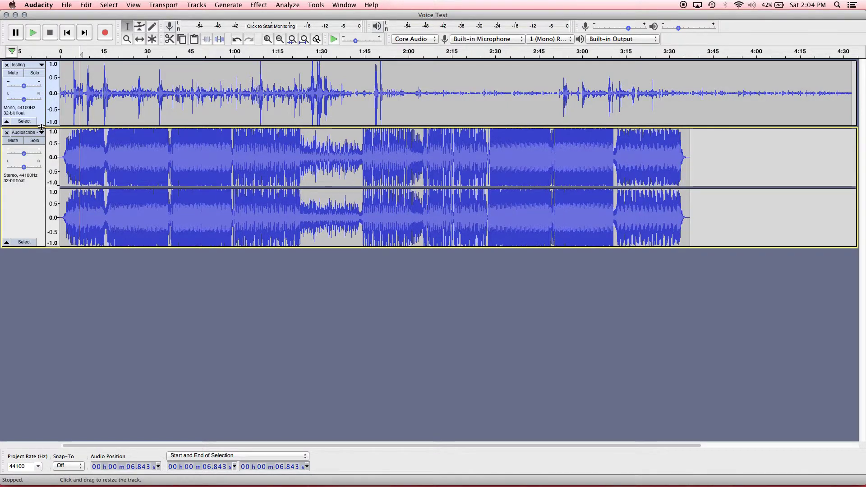
{"action": "mouse_move", "coordinate": [42, 127]}
{"action": "left_mouse_down"}
{"action": "mouse_move", "coordinate": [45, 155]}
{"action": "mouse_move", "coordinate": [47, 97]}
{"action": "mouse_move", "coordinate": [47, 135]}
{"action": "left_mouse_up"}
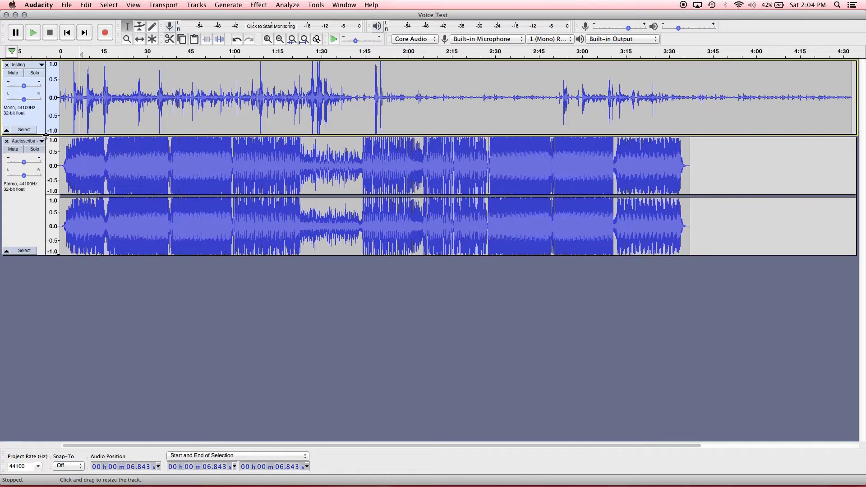
{"action": "left_click_drag", "start_coordinate": [45, 257], "coordinate": [45, 228]}
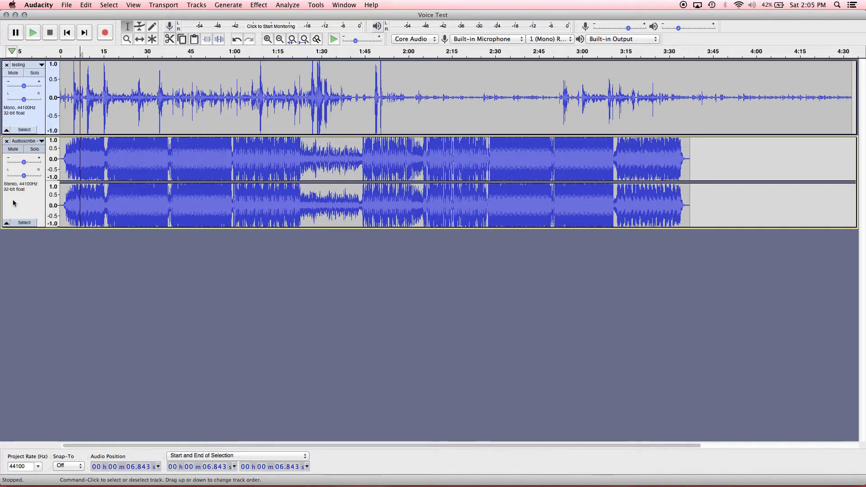
{"action": "left_click", "coordinate": [41, 141]}
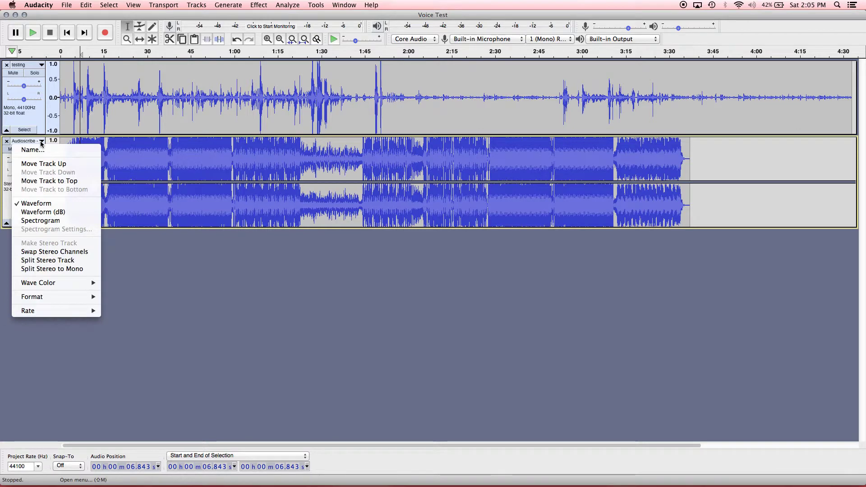
Step: Move the Audioscribe track above testing, then back down below it
{"action": "left_click", "coordinate": [47, 165]}
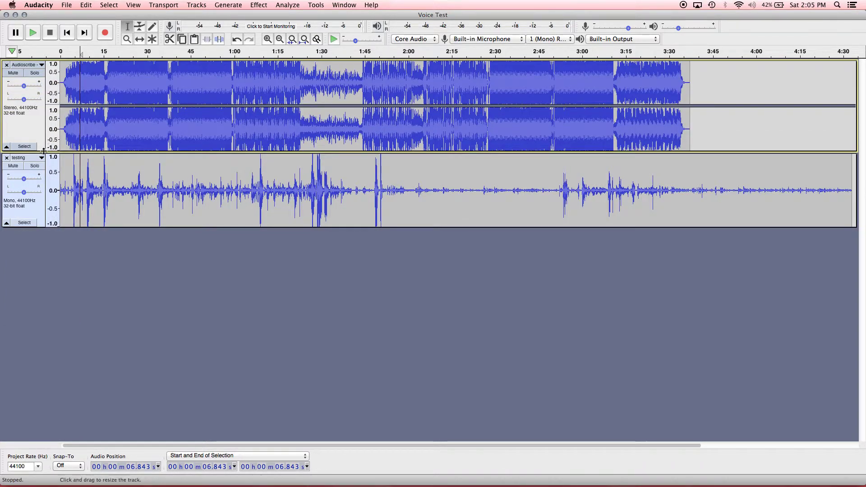
{"action": "left_click", "coordinate": [41, 64]}
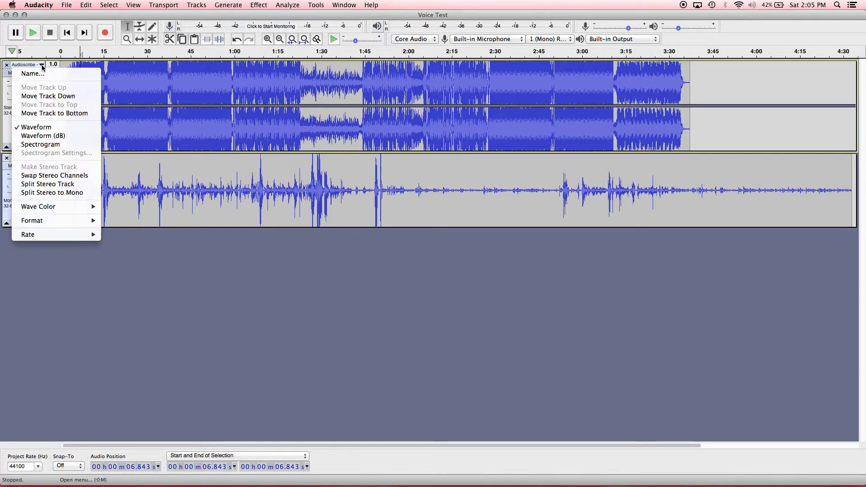
{"action": "left_click", "coordinate": [44, 94]}
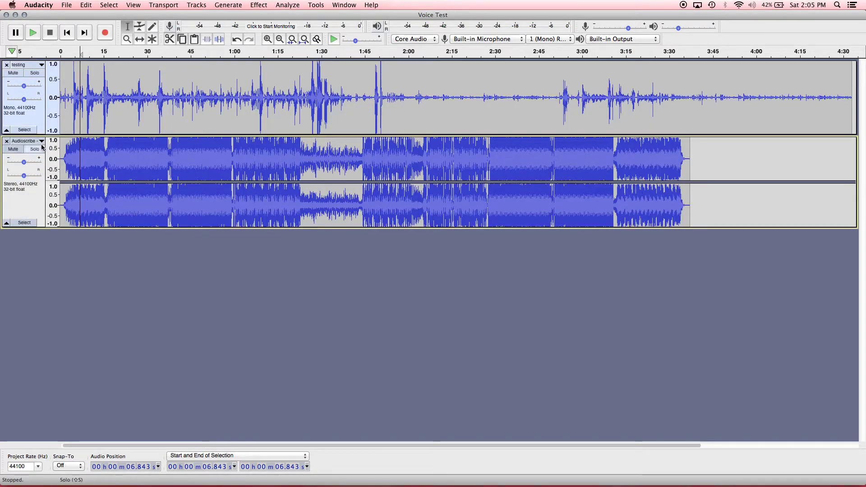
Step: Lower the Audioscribe track's gain to -3.0 dB
{"action": "left_click", "coordinate": [42, 141]}
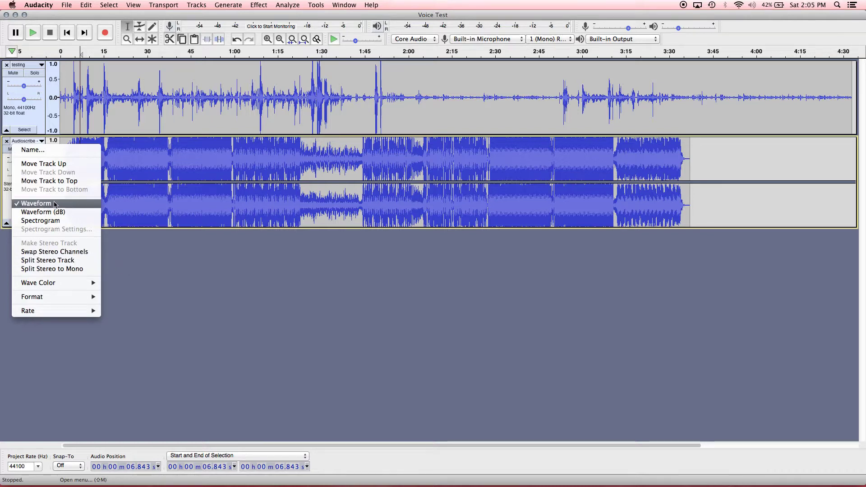
{"action": "left_click", "coordinate": [121, 173]}
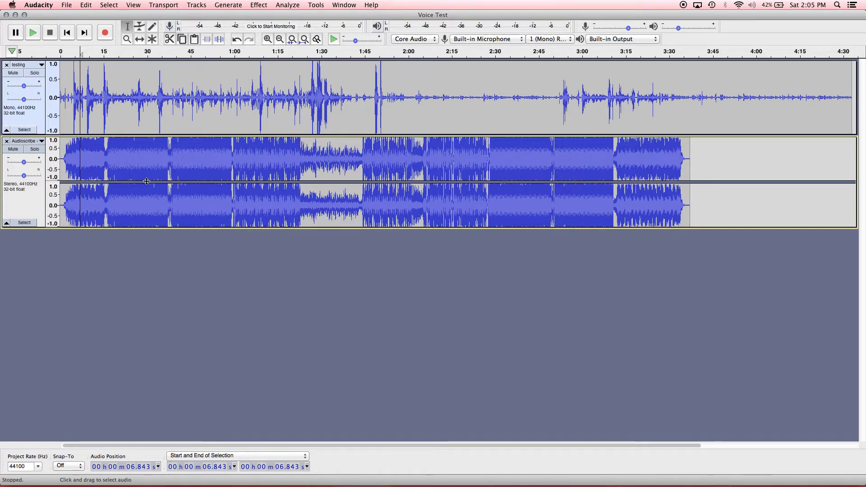
{"action": "left_click_drag", "start_coordinate": [23, 161], "coordinate": [15, 165]}
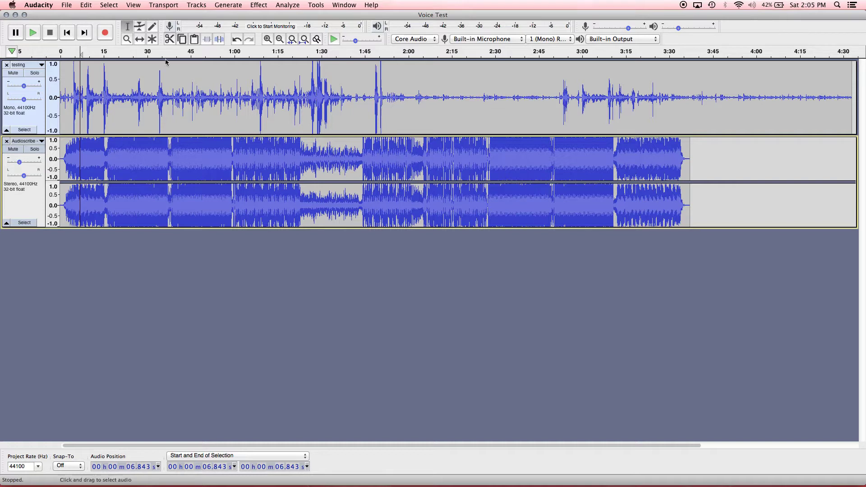
Step: Delete the Audioscribe track, undo the deletion, then delete it again
{"action": "left_click", "coordinate": [7, 142]}
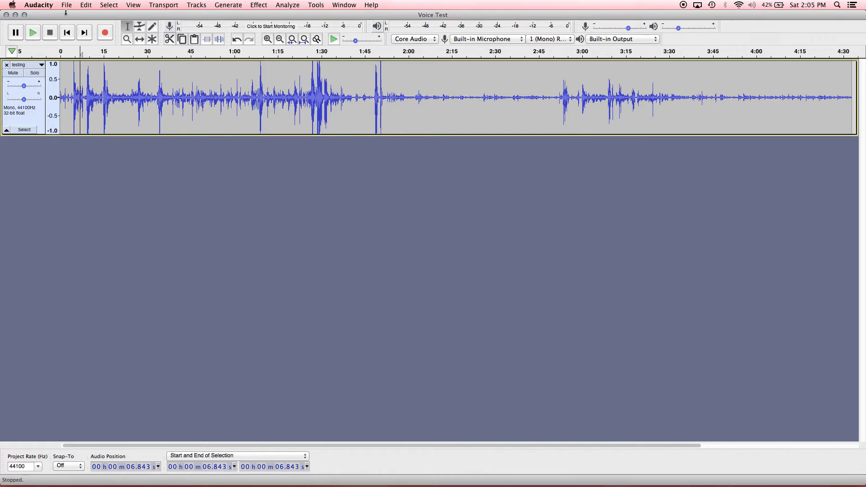
{"action": "left_click", "coordinate": [90, 6]}
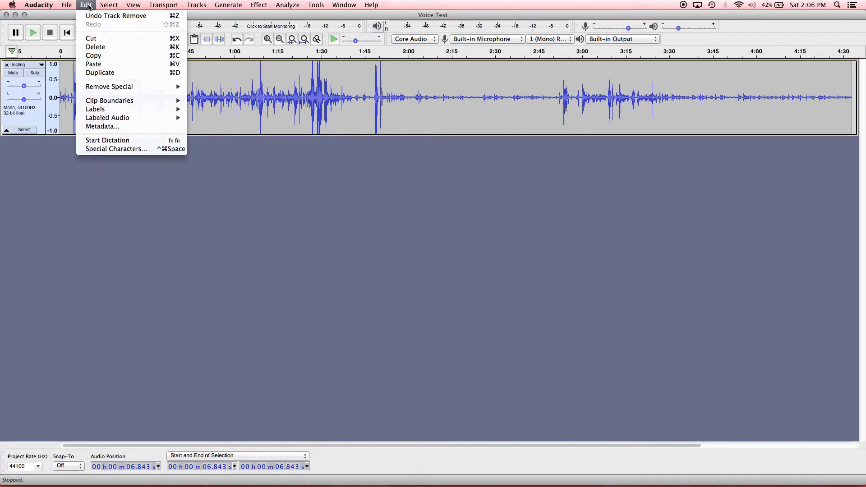
{"action": "left_click", "coordinate": [124, 16]}
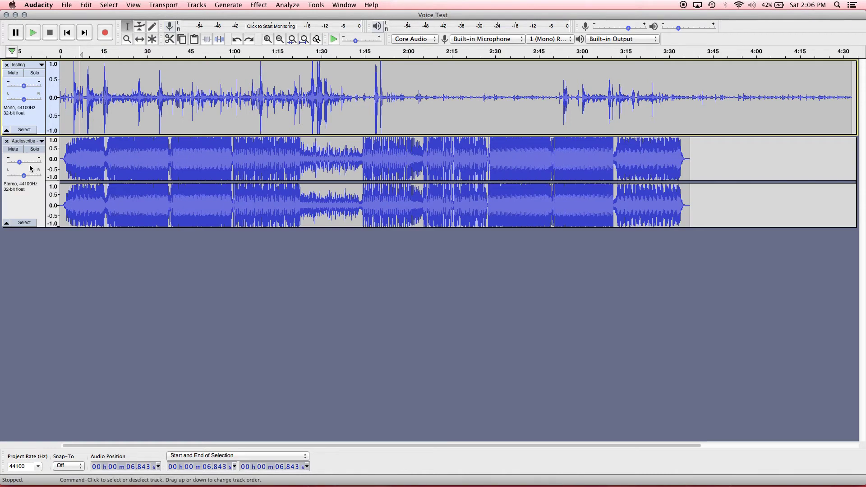
{"action": "left_click", "coordinate": [7, 142]}
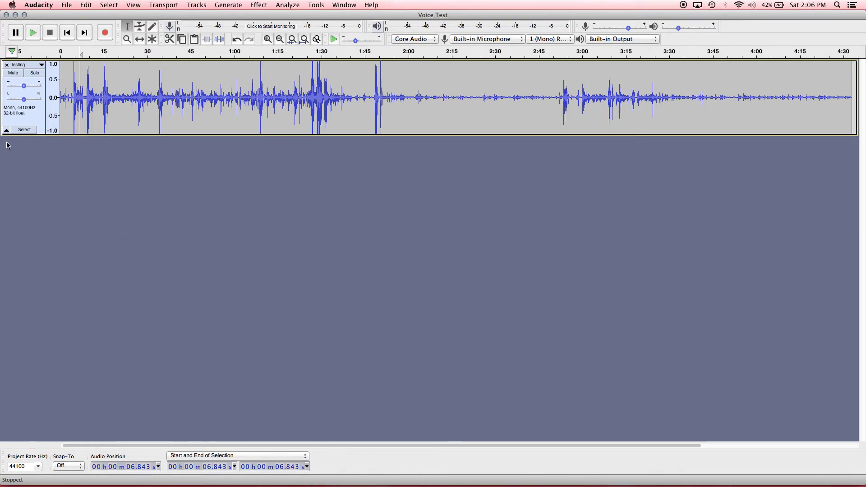
{"action": "left_click", "coordinate": [65, 6]}
Step: Save the project to the Desktop as 'Testing 123', then quit Audacity
{"action": "mouse_move", "coordinate": [84, 59]}
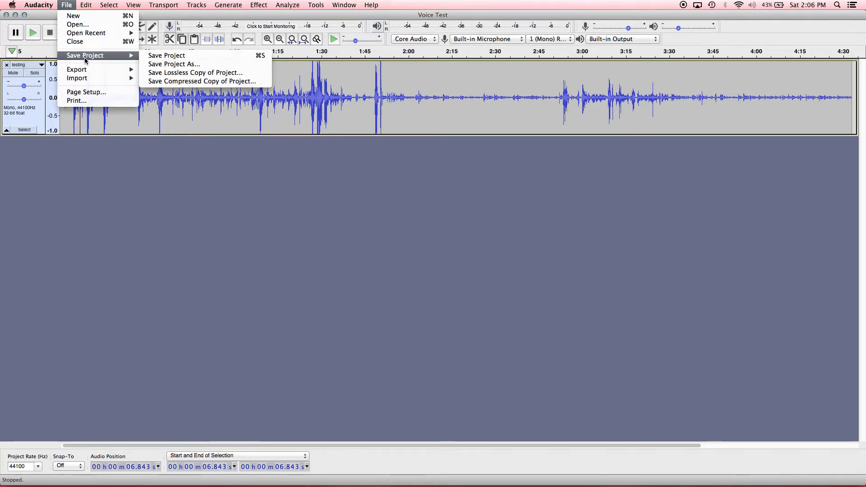
{"action": "left_click", "coordinate": [194, 64]}
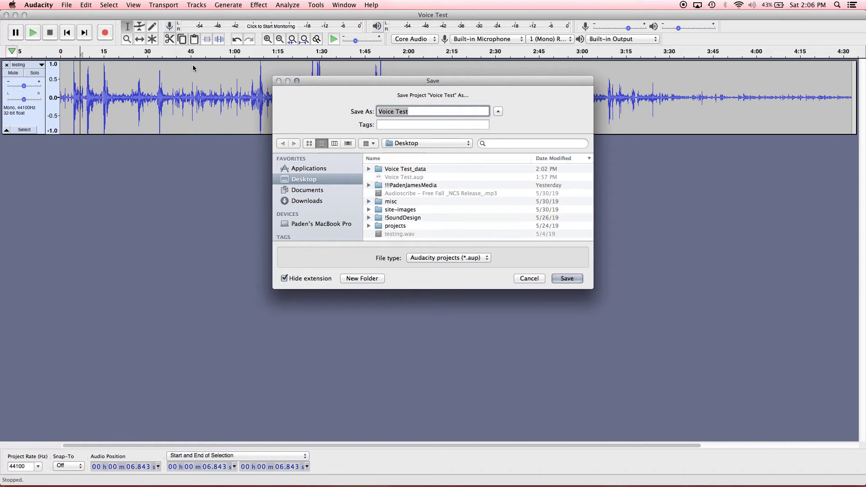
{"action": "type", "text": "Testing 123"}
{"action": "left_click", "coordinate": [566, 278]}
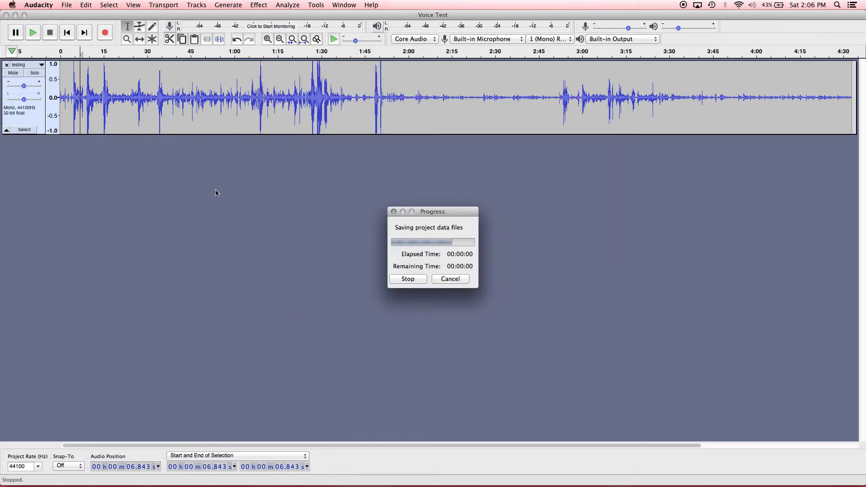
{"action": "left_click", "coordinate": [48, 6]}
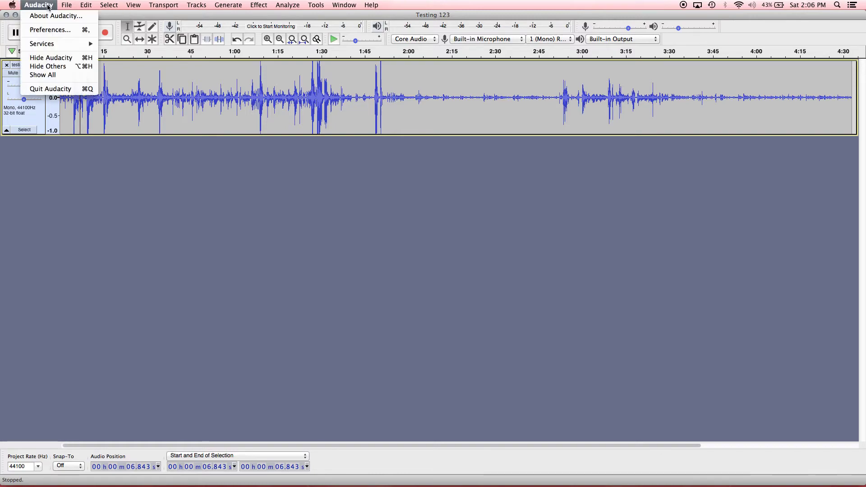
{"action": "left_click", "coordinate": [53, 89]}
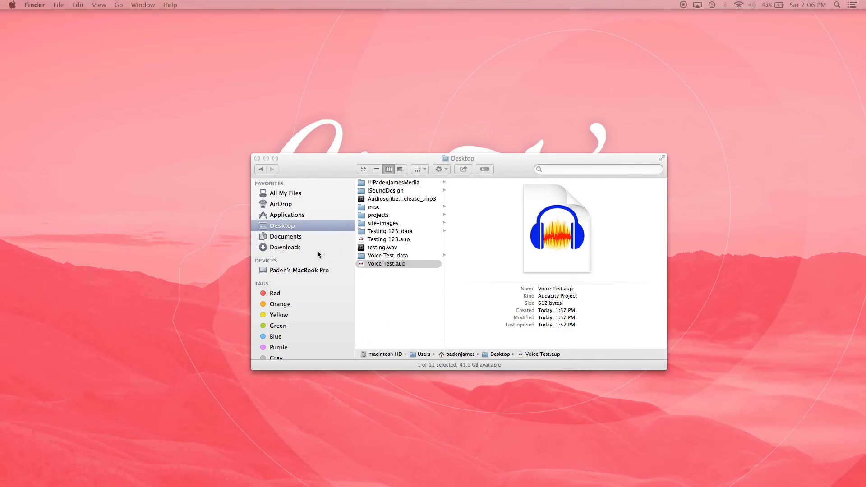
Step: Open Testing 123.aup from the Finder Desktop so it launches in Audacity
{"action": "left_click", "coordinate": [406, 242]}
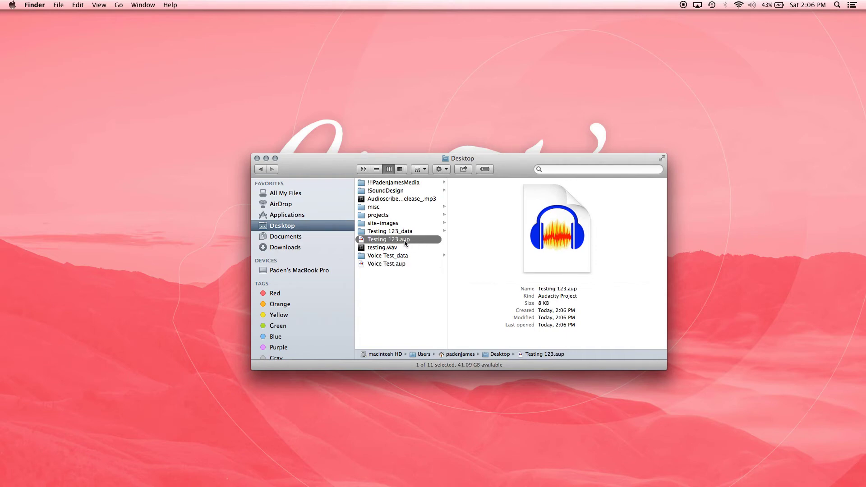
{"action": "double_click", "coordinate": [405, 240]}
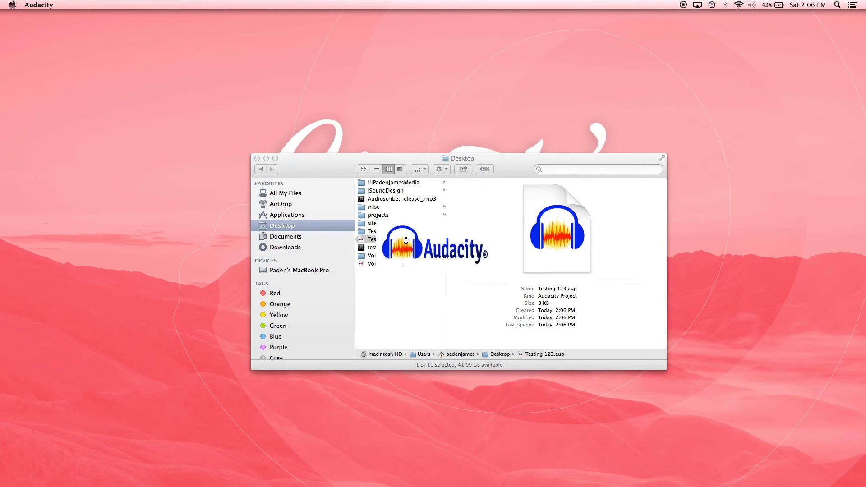